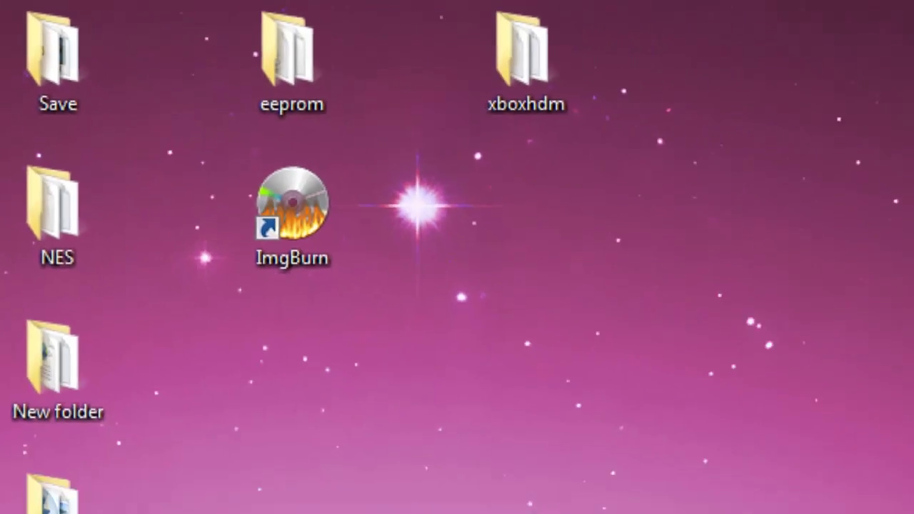
# Look through the desktop eeprom folder and its backup subfolder, pick out eeprom.bin, and close the window
pyautogui.doubleClick(497, 132)
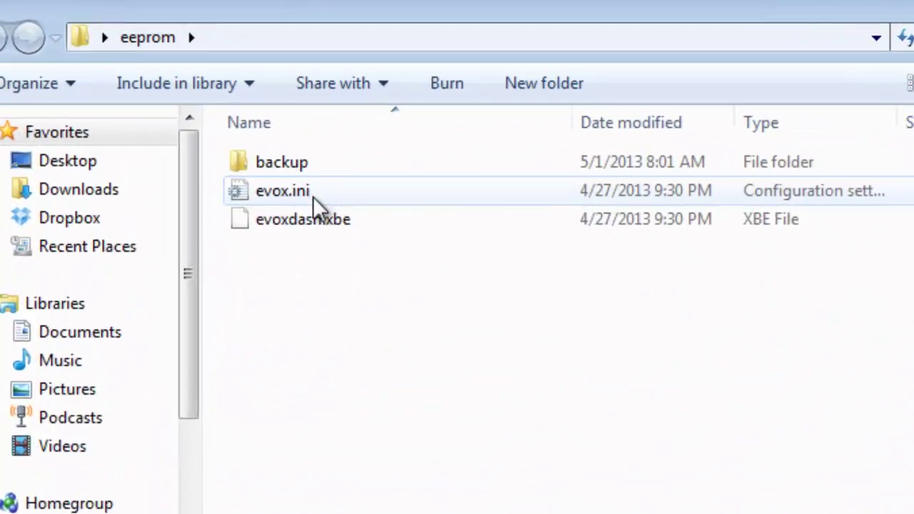
pyautogui.moveTo(316, 203)
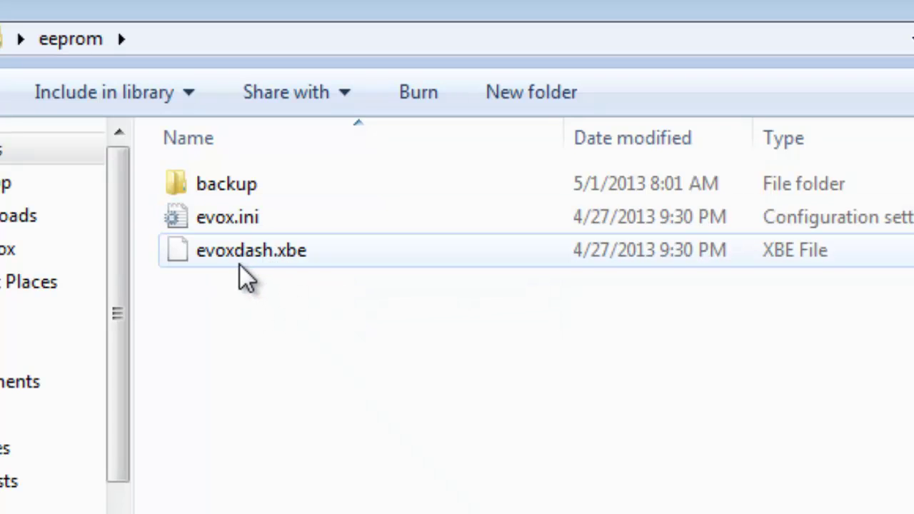
pyautogui.moveTo(243, 275)
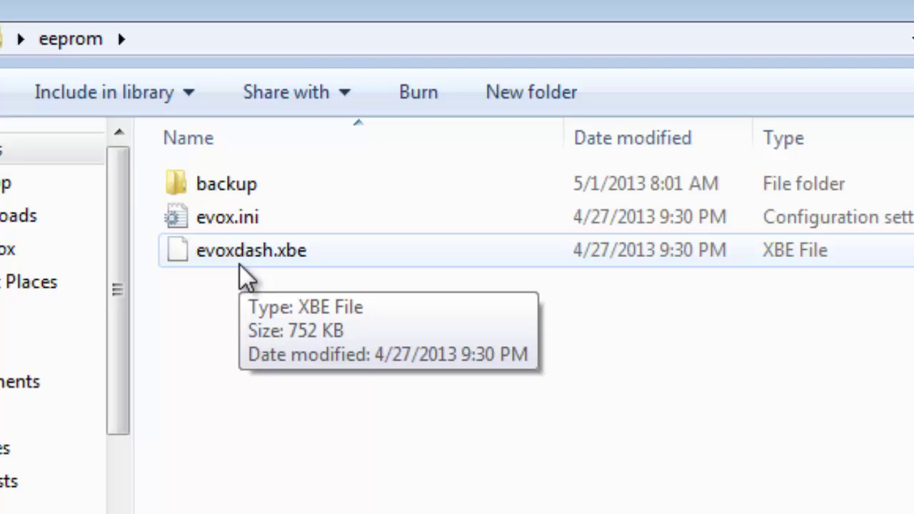
pyautogui.click(250, 189)
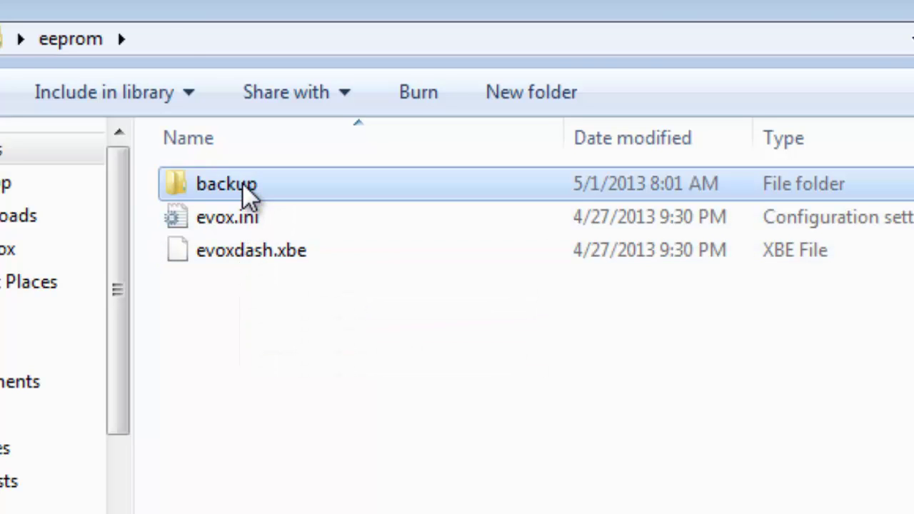
pyautogui.doubleClick(250, 190)
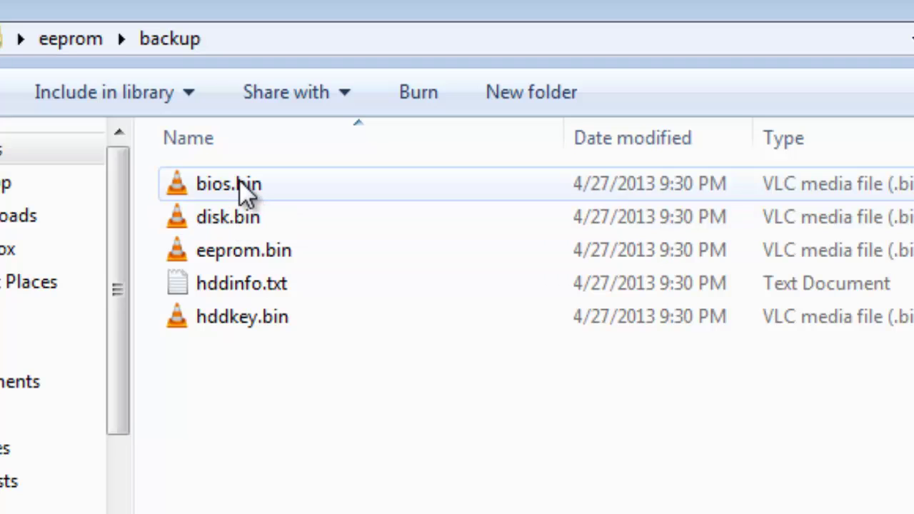
pyautogui.moveTo(275, 217)
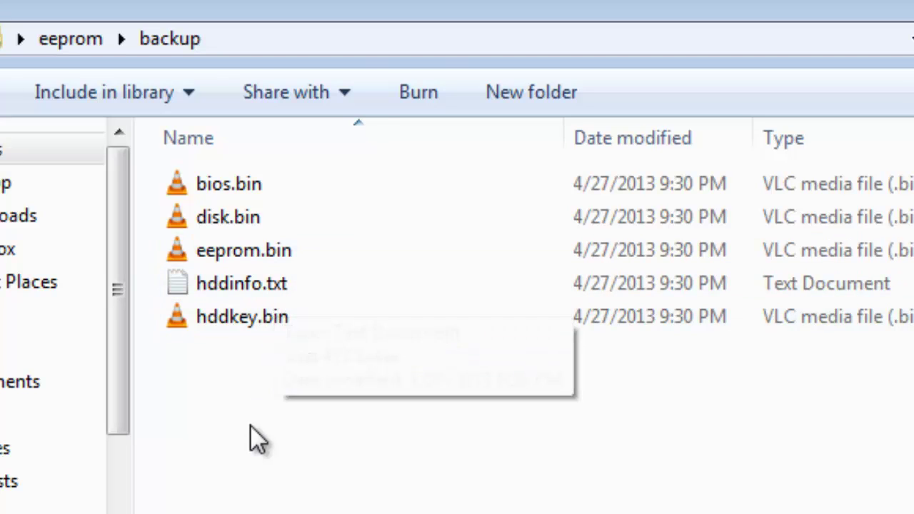
pyautogui.moveTo(258, 327)
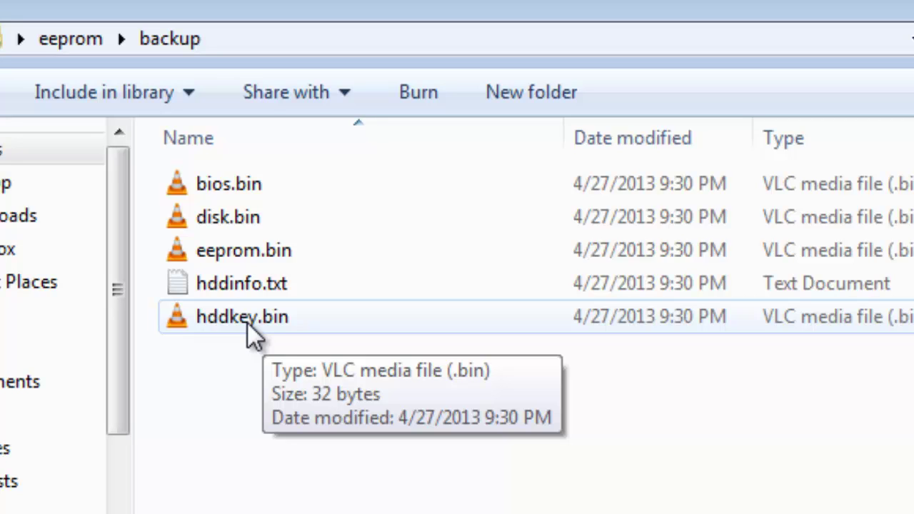
pyautogui.click(265, 251)
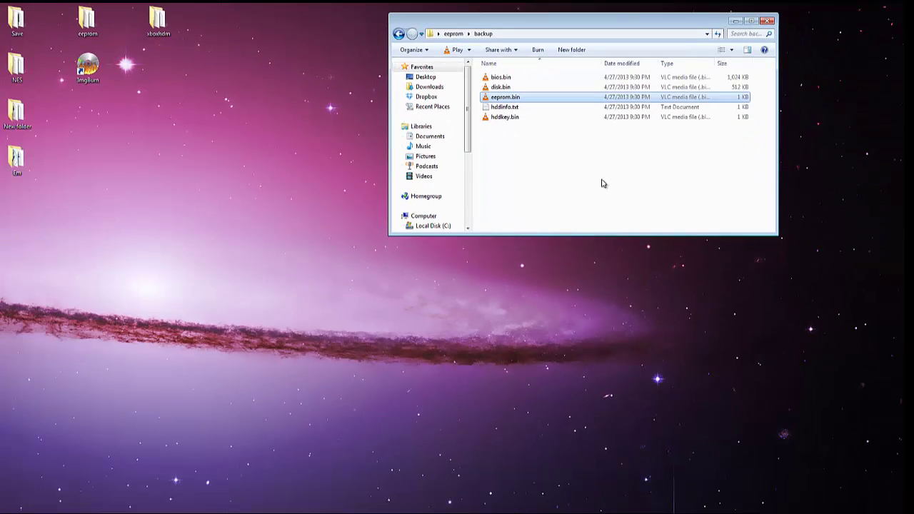
pyautogui.click(769, 22)
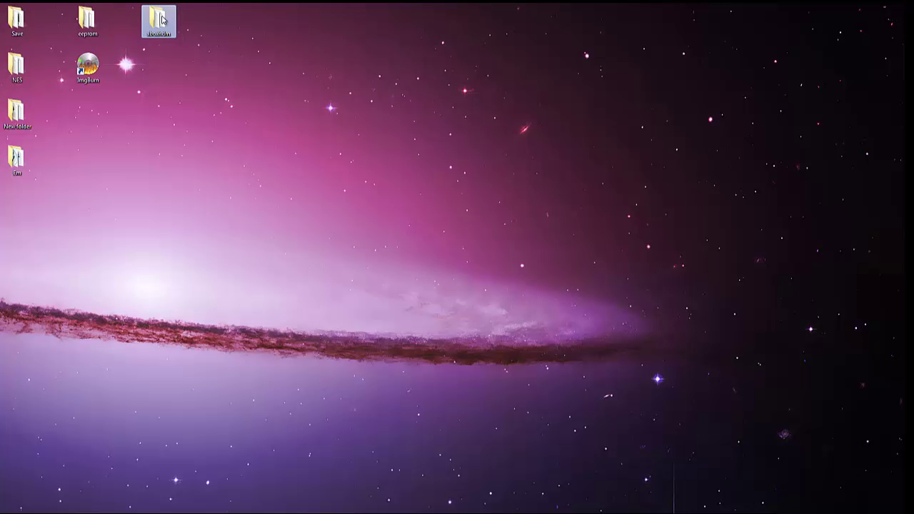
# Open the eeprom folder inside the linux folder of the desktop xboxhdm folder
pyautogui.moveTo(163, 20)
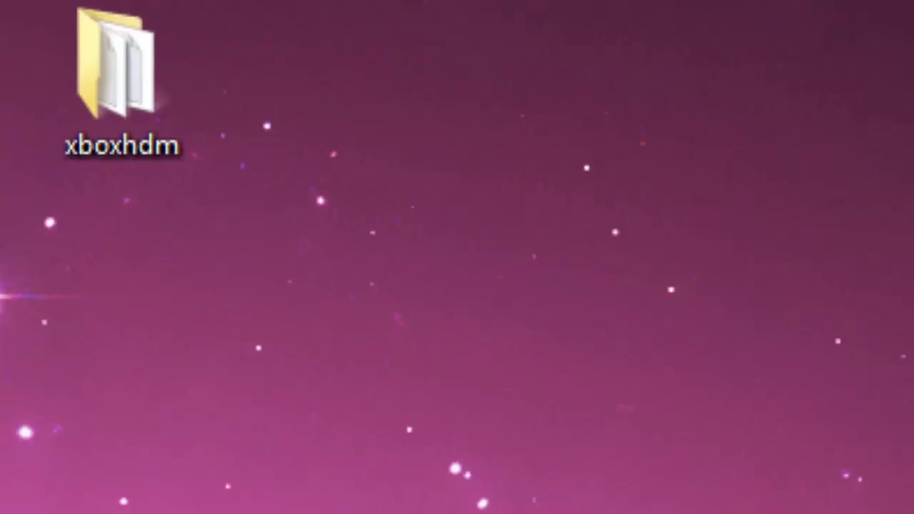
pyautogui.doubleClick(480, 114)
pyautogui.doubleClick(259, 203)
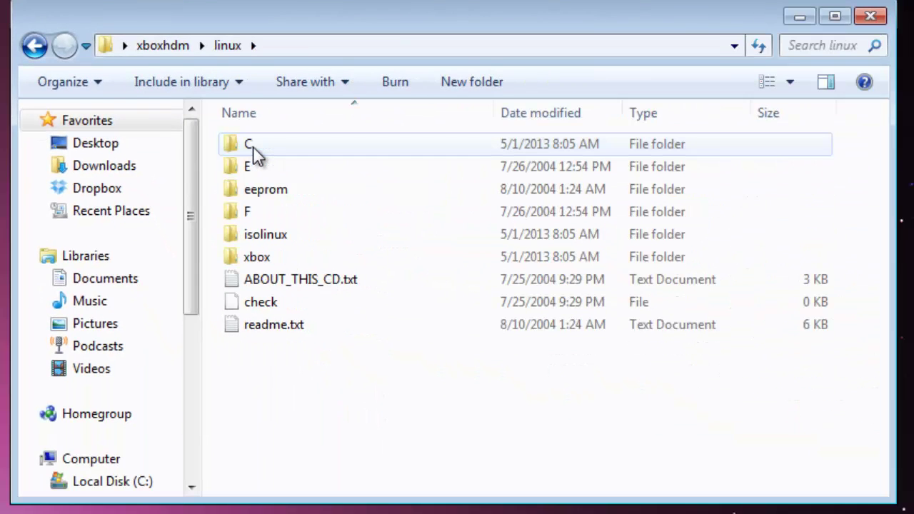
pyautogui.moveTo(313, 202)
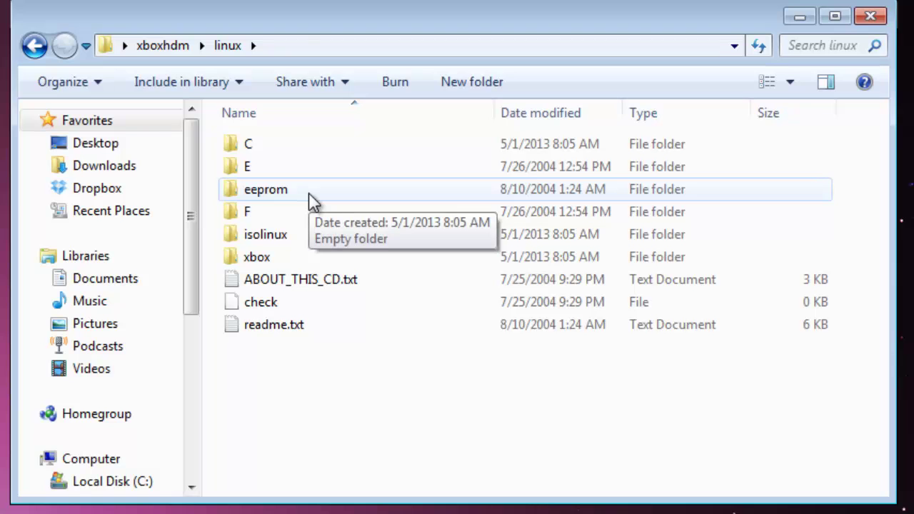
pyautogui.doubleClick(266, 189)
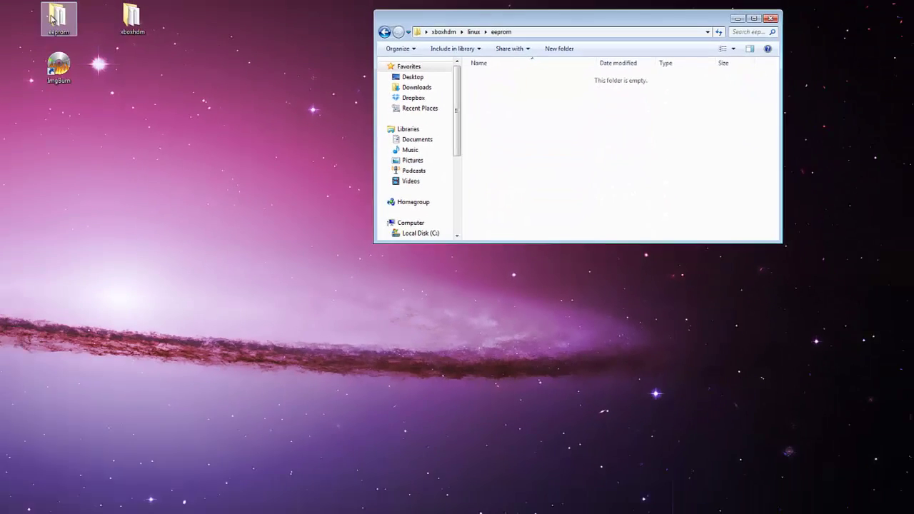
# Copy eeprom.bin from the backup subfolder of the desktop eeprom folder, keeping the xboxhdm window open
pyautogui.doubleClick(82, 20)
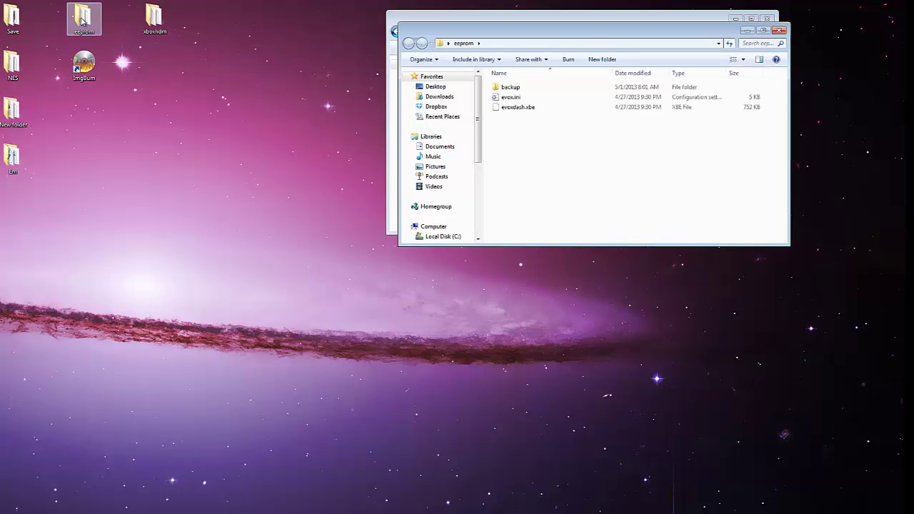
pyautogui.moveTo(496, 35); pyautogui.dragTo(186, 172)
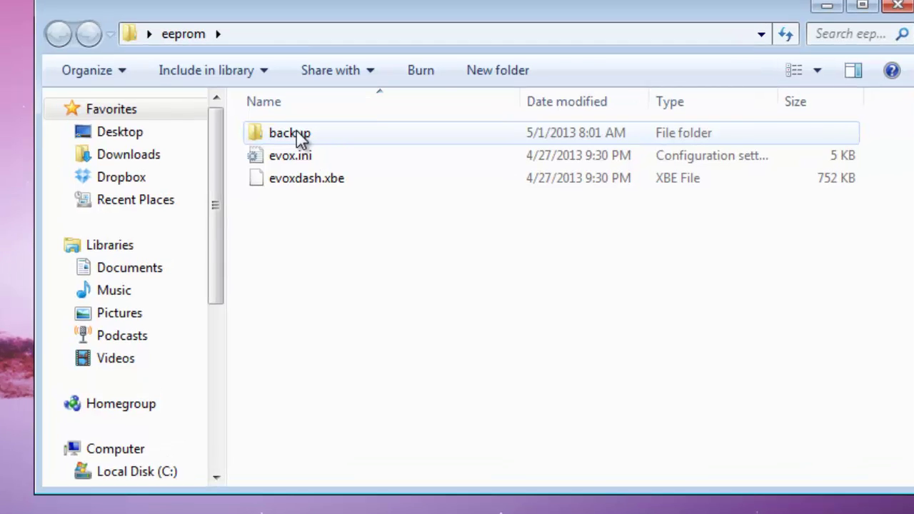
pyautogui.doubleClick(243, 189)
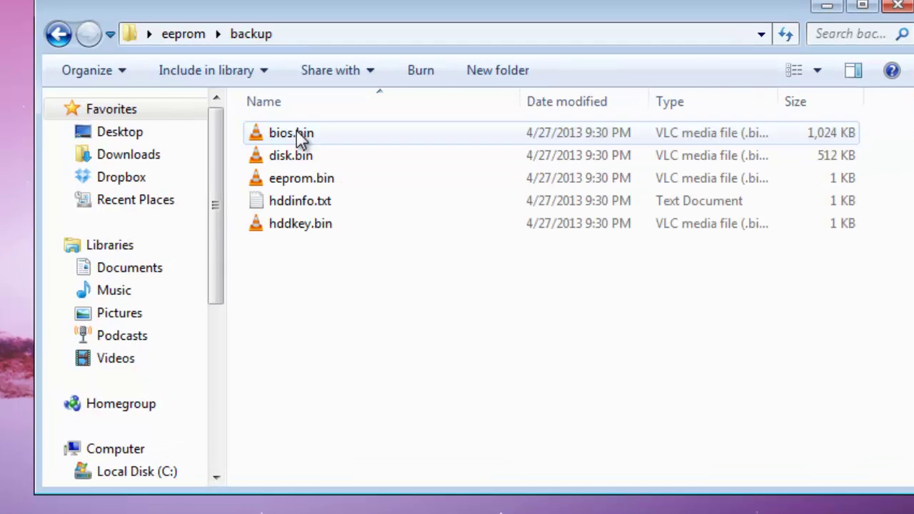
pyautogui.click(300, 183)
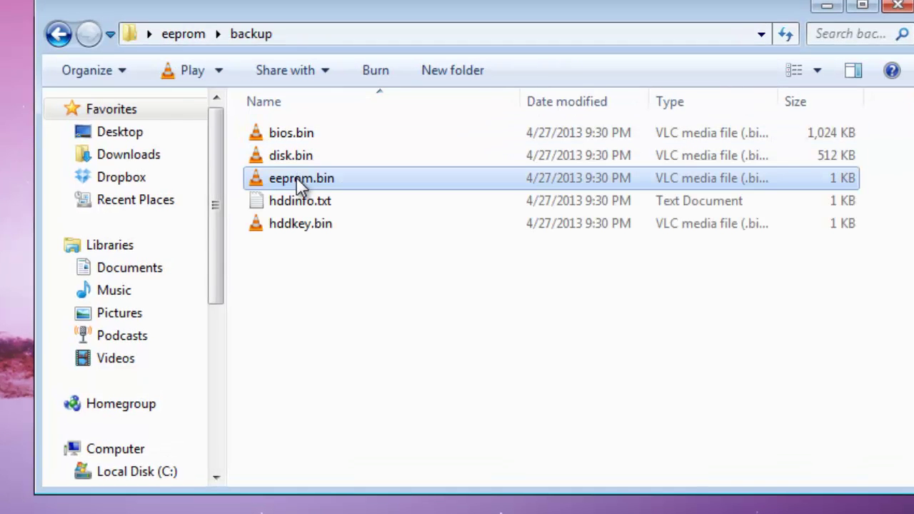
pyautogui.rightClick(296, 179)
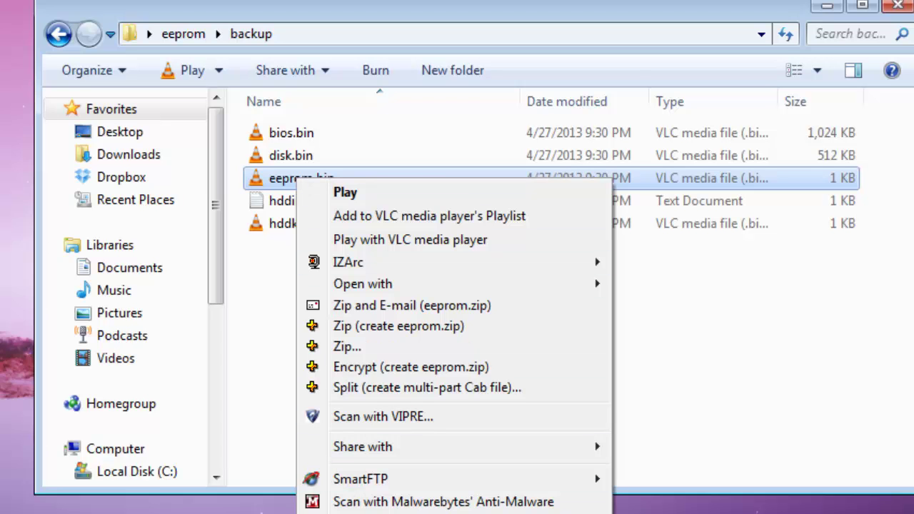
pyautogui.press('Escape')
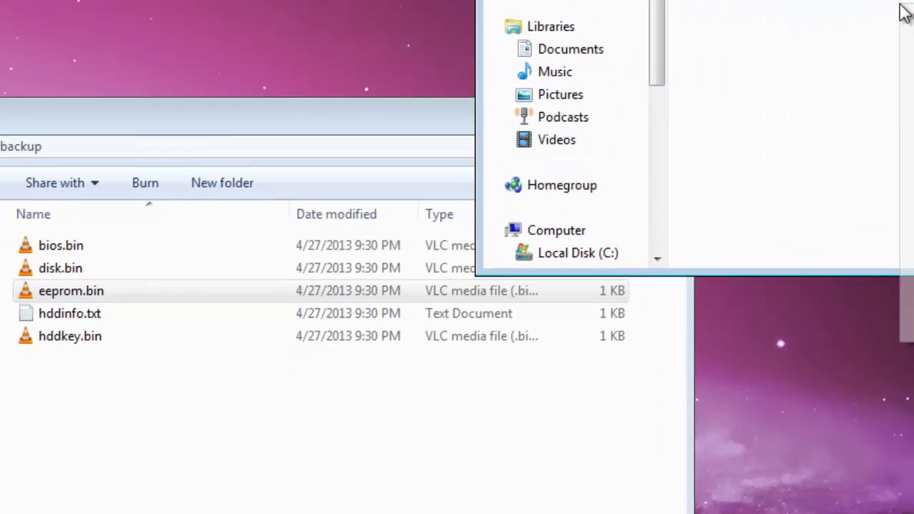
# Paste eeprom.bin into the empty xboxhdm\linux\eeprom folder and close the backup folder window
pyautogui.rightClick(555, 173)
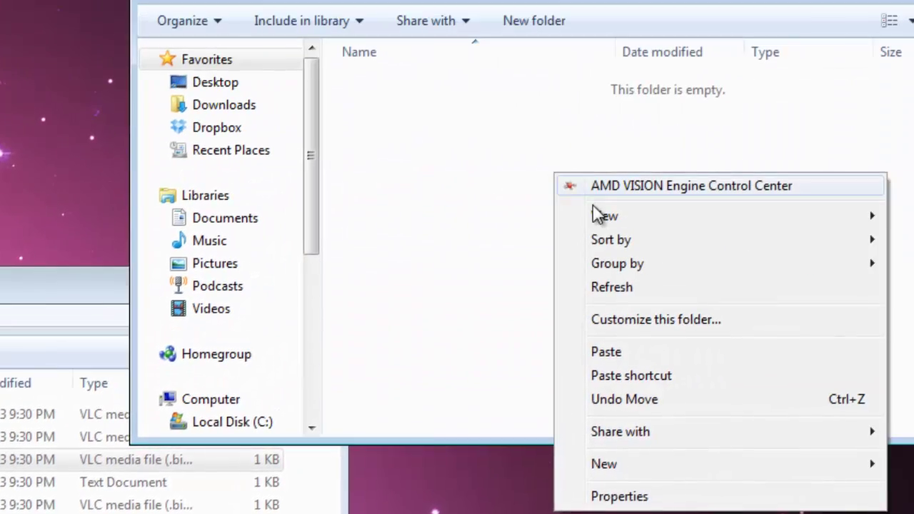
pyautogui.click(613, 354)
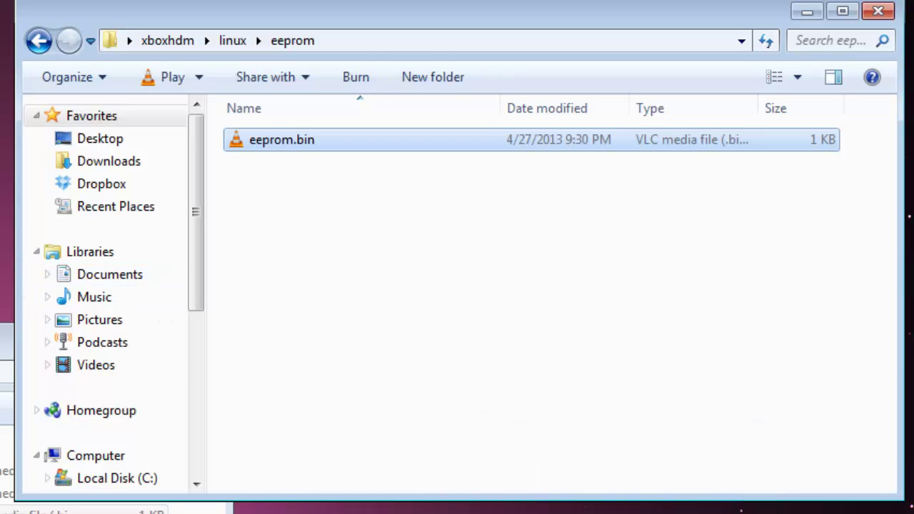
pyautogui.click(7, 400)
pyautogui.click(243, 322)
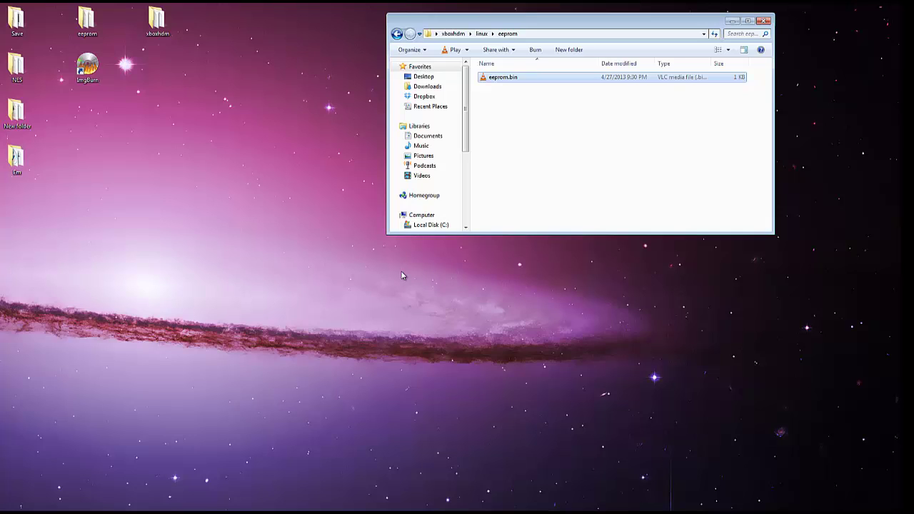
# Go back to the xboxhdm folder, run make-iso-win.bat to build linux.iso, and select the new image file
pyautogui.click(397, 34)
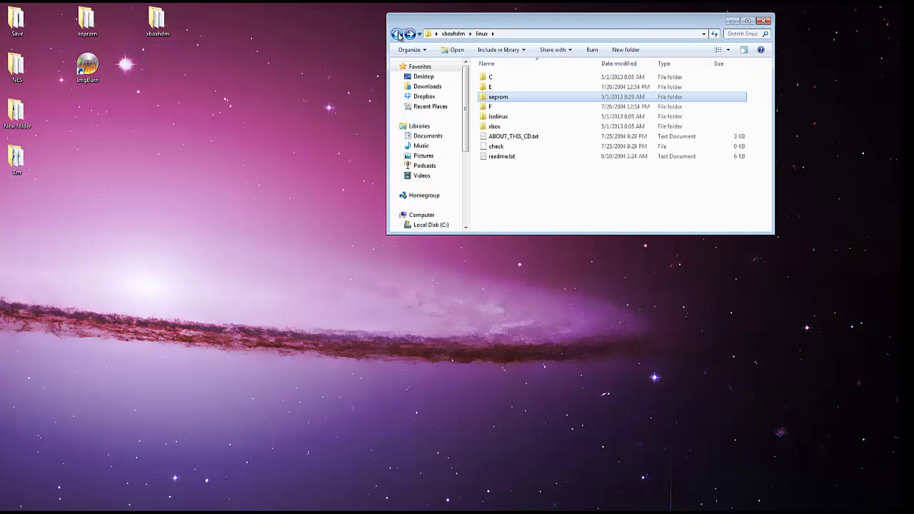
pyautogui.click(398, 34)
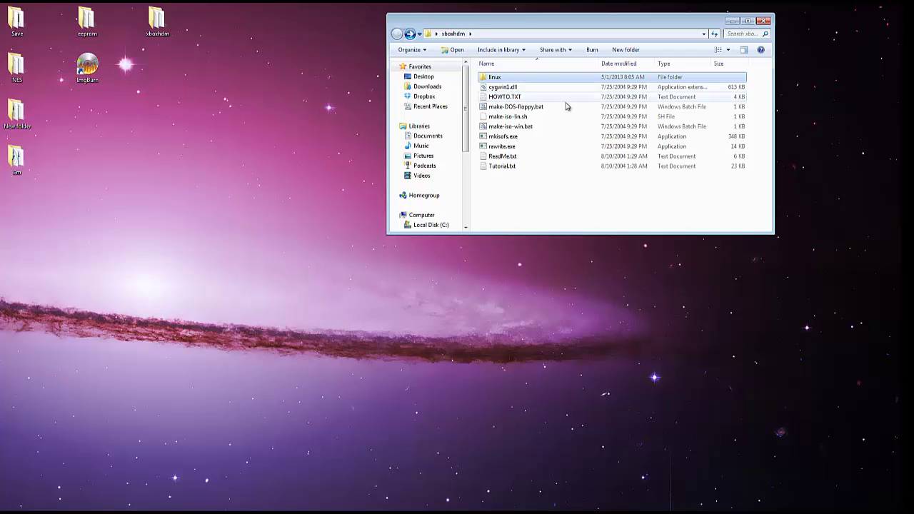
pyautogui.click(520, 127)
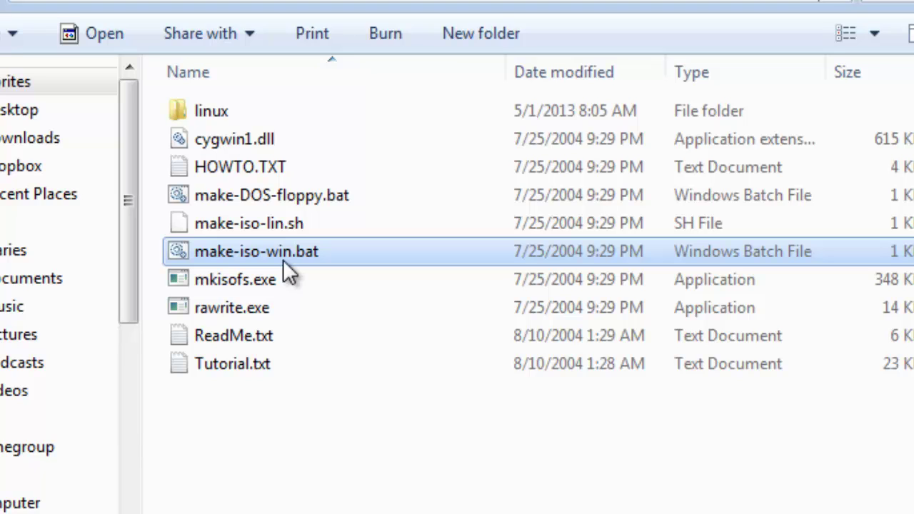
pyautogui.click(285, 261)
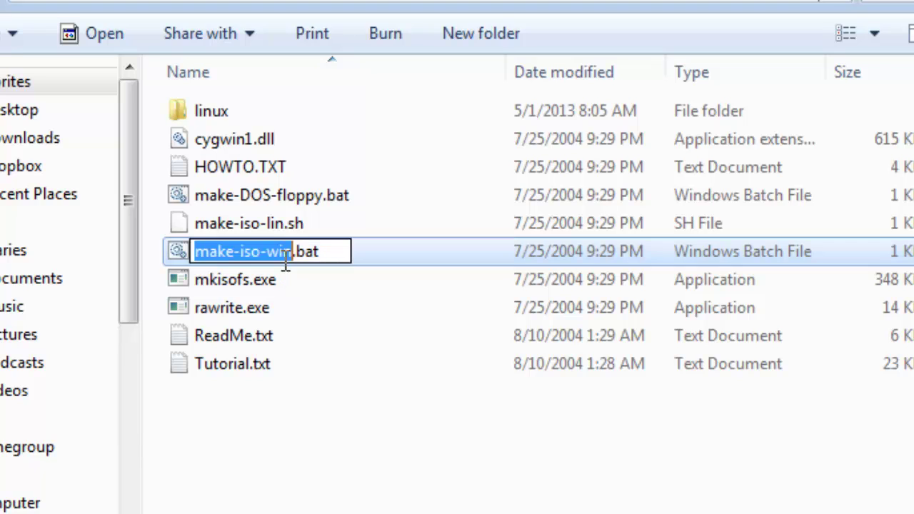
pyautogui.click(366, 307)
pyautogui.doubleClick(296, 255)
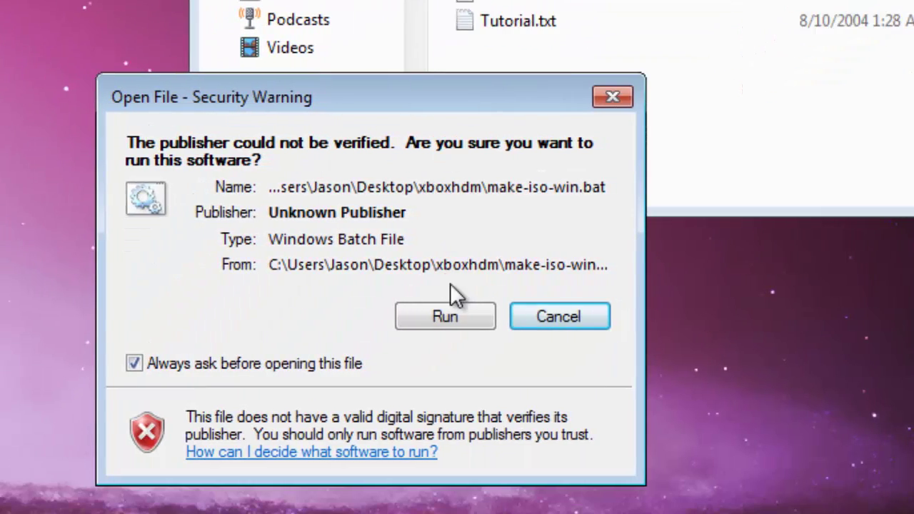
pyautogui.click(426, 325)
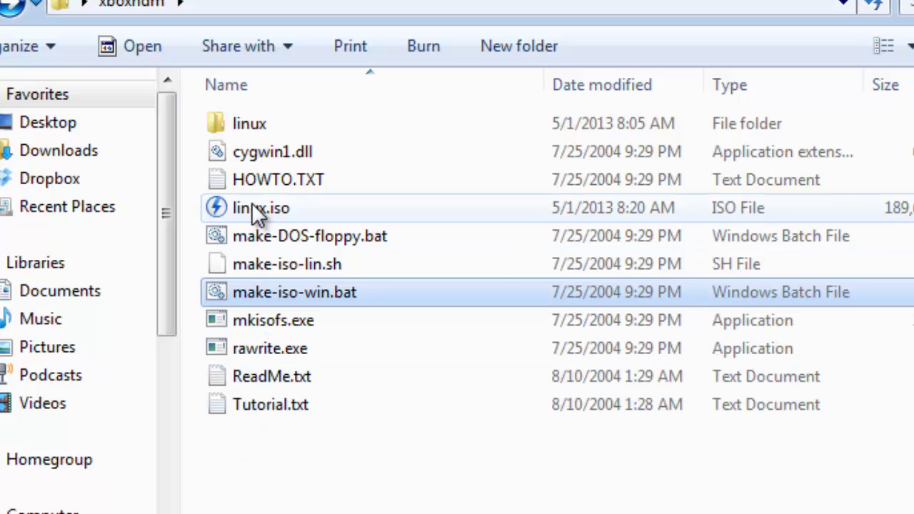
pyautogui.moveTo(251, 203)
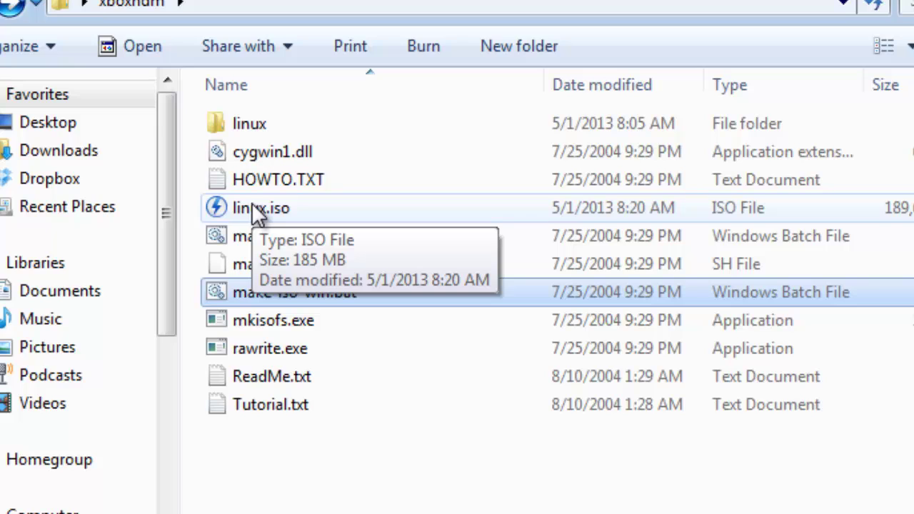
pyautogui.click(256, 212)
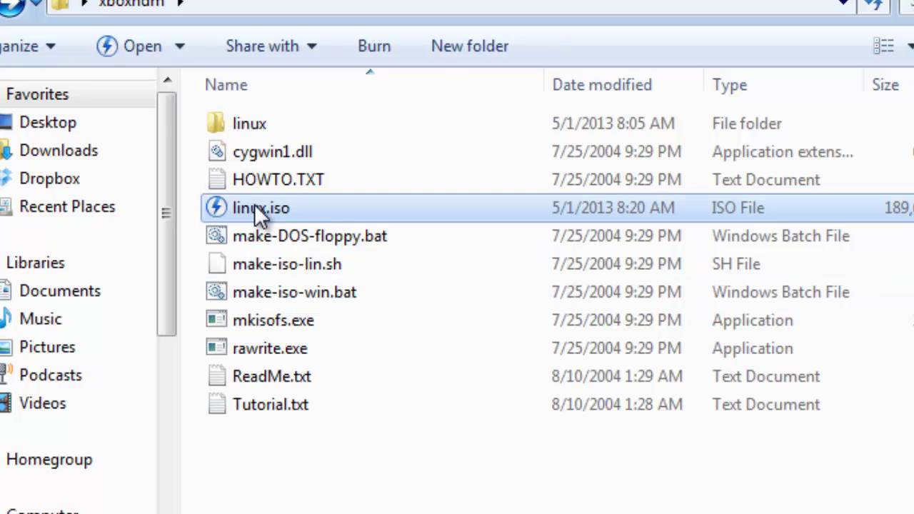
pyautogui.moveTo(274, 216)
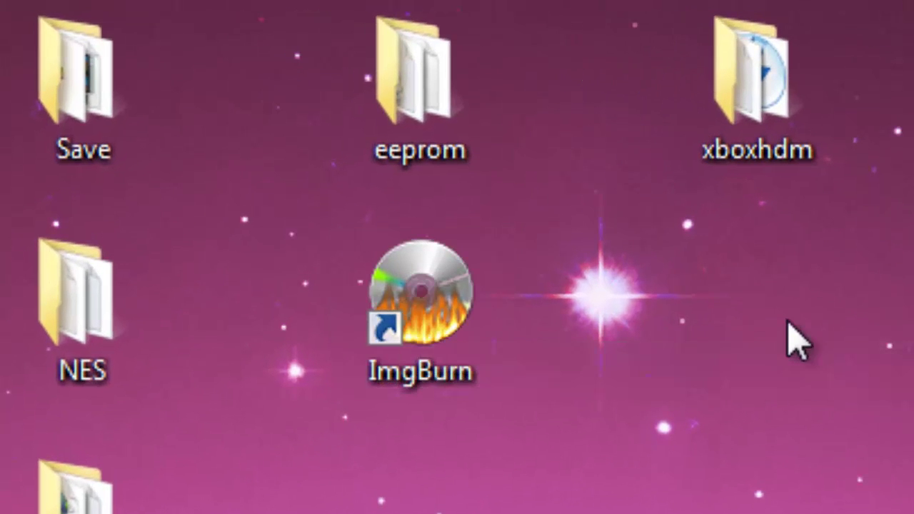
# Launch ImgBurn from the desktop, dismiss the new-version prompt, and choose to write an image file to disc
pyautogui.doubleClick(463, 325)
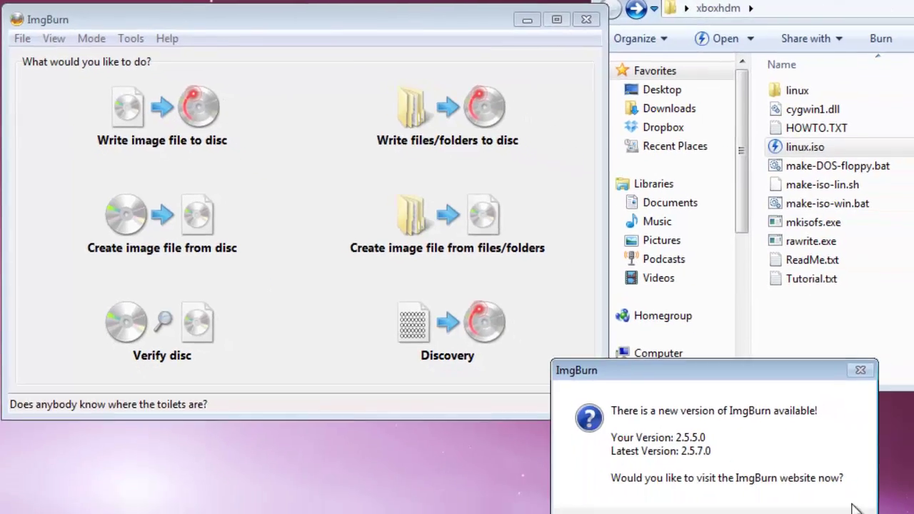
pyautogui.click(771, 477)
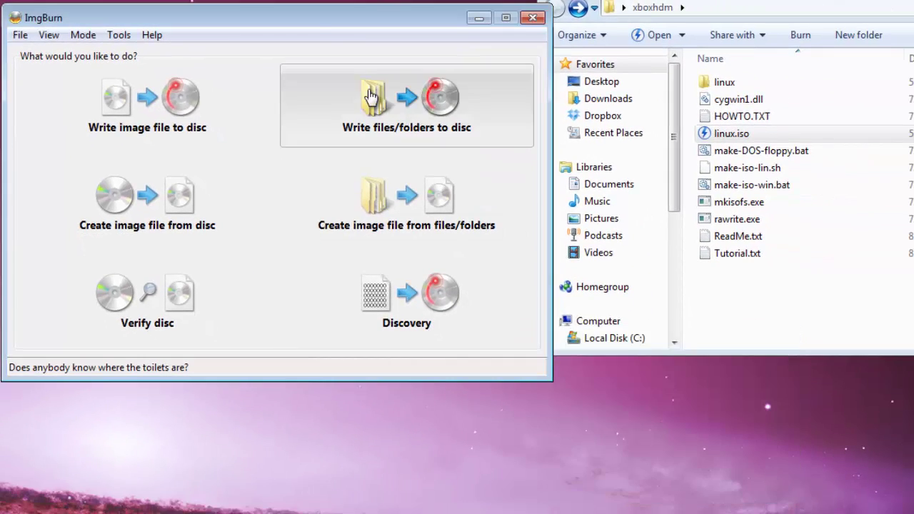
pyautogui.moveTo(312, 26); pyautogui.dragTo(238, 64)
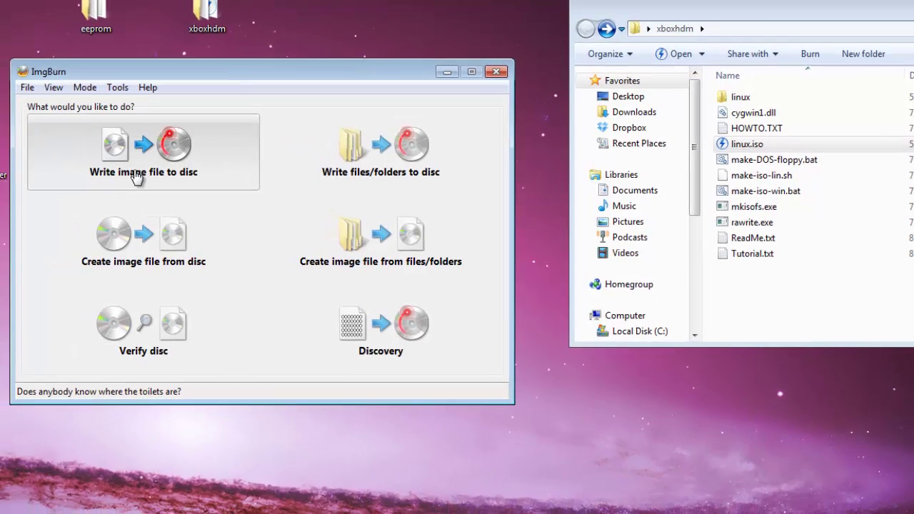
pyautogui.click(135, 175)
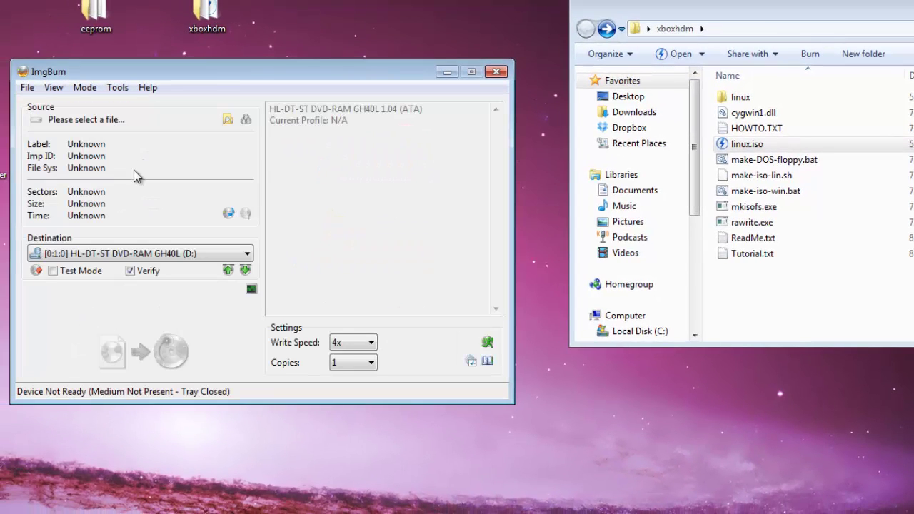
# Load linux.iso from the desktop xboxhdm folder as the source image to burn
pyautogui.click(228, 119)
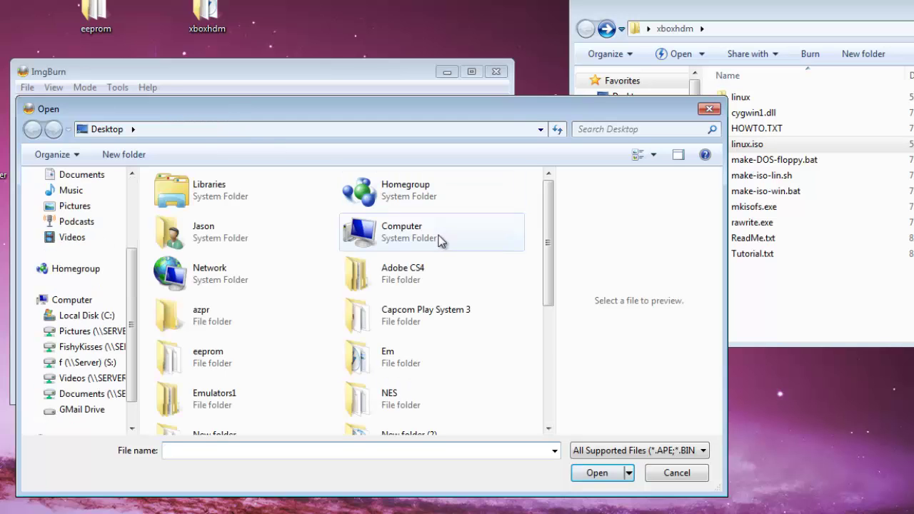
pyautogui.moveTo(547, 227); pyautogui.dragTo(557, 302)
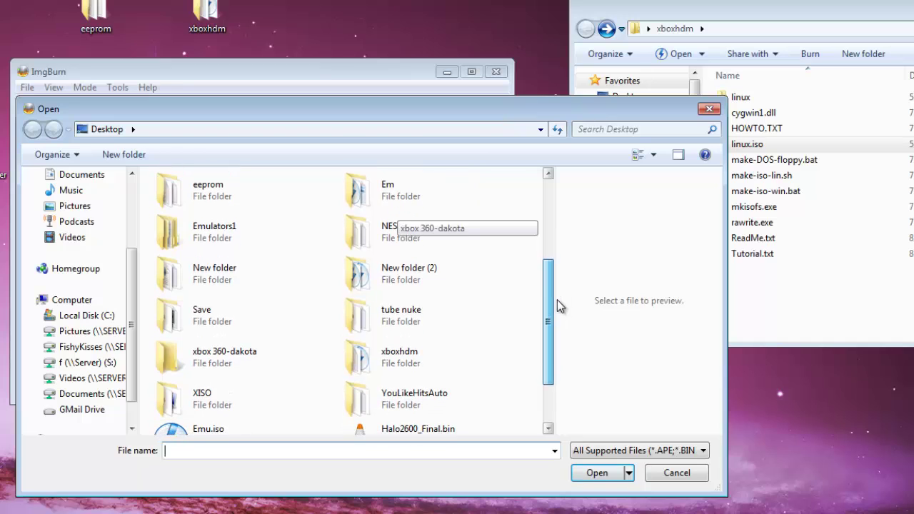
pyautogui.doubleClick(376, 370)
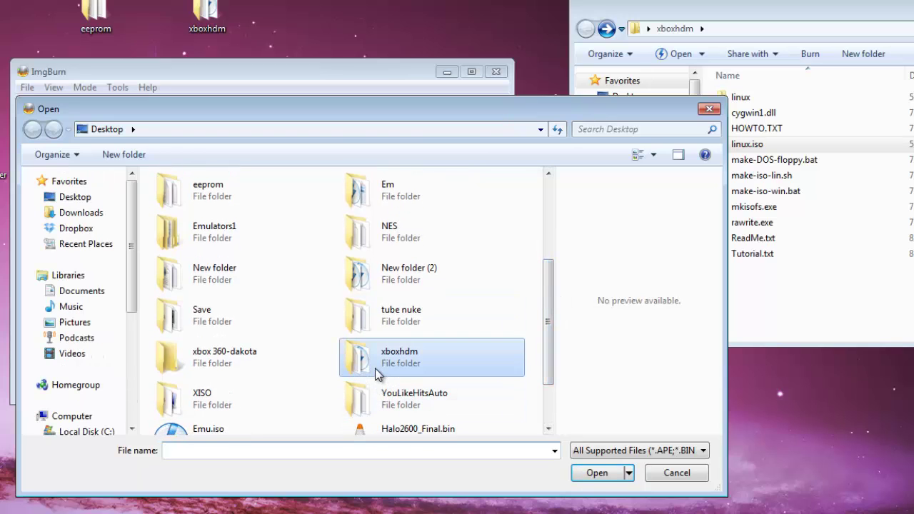
pyautogui.click(178, 224)
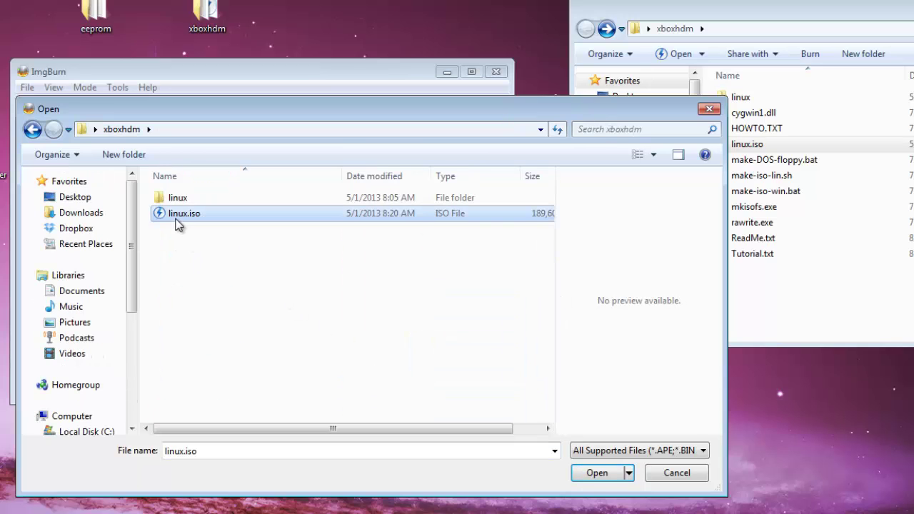
pyautogui.click(600, 472)
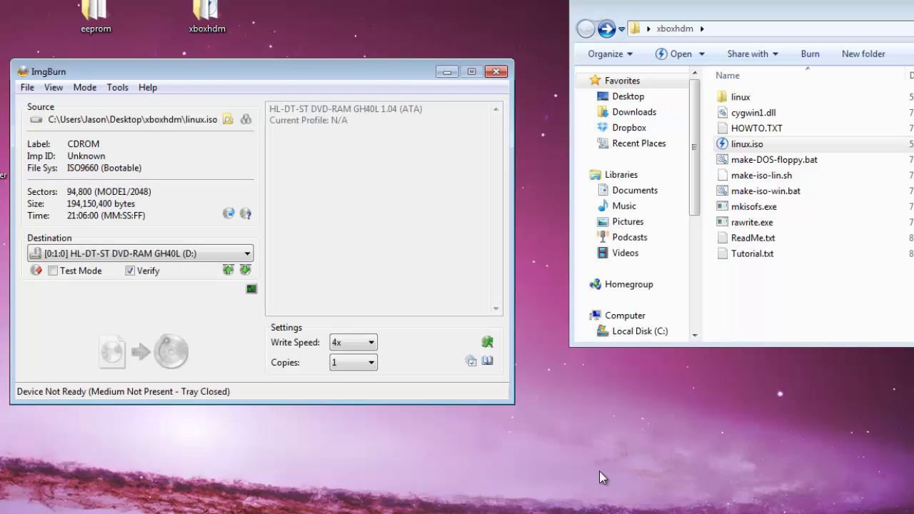